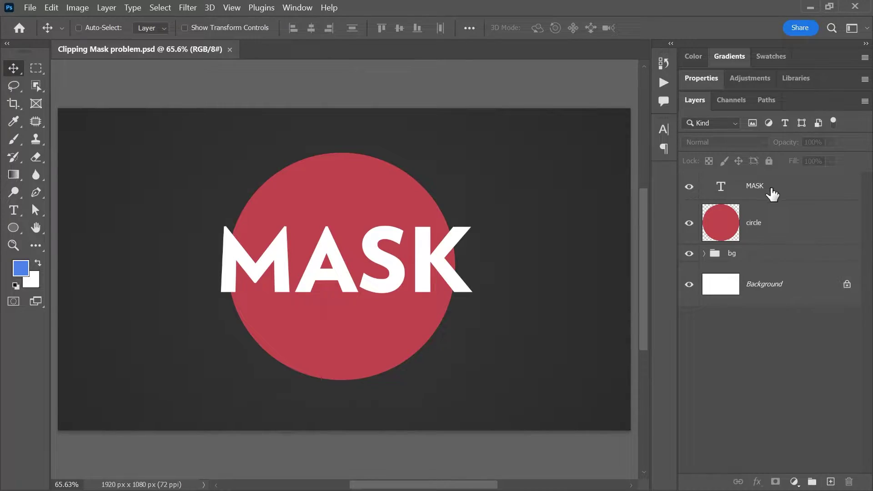
- Clip the MASK text layer to the circle layer directly beneath it
click(788, 198)
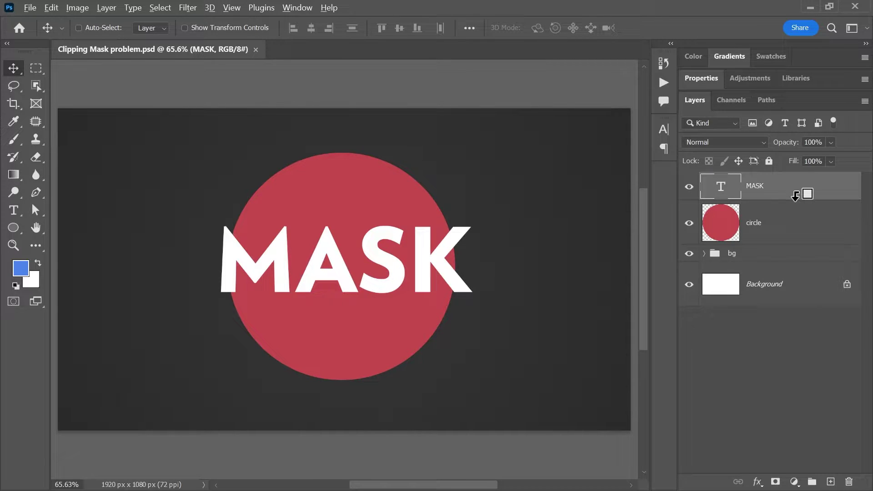
alt+click(797, 198)
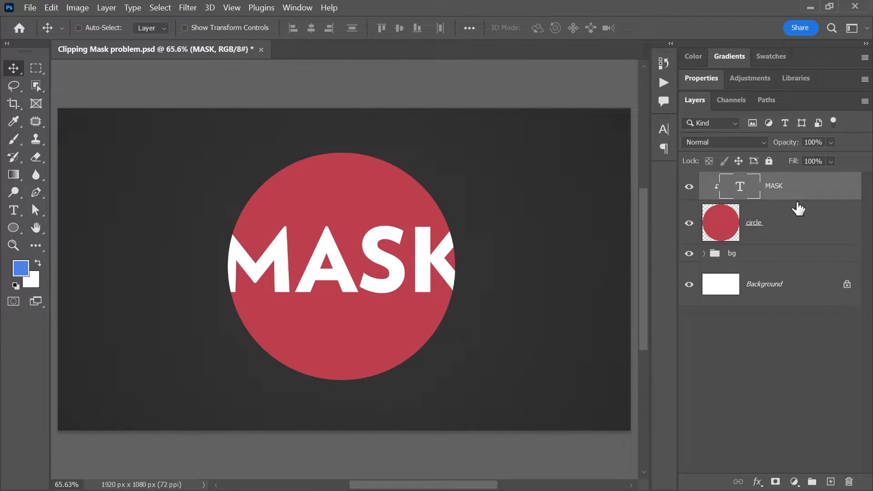
- Apply a pattern overlay to the circle, then group the circle layer into Group 1
click(799, 233)
click(758, 482)
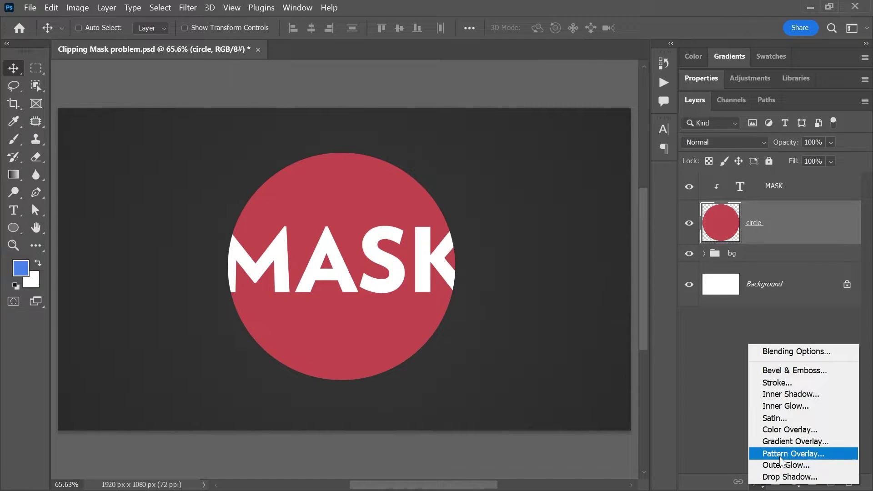
click(785, 454)
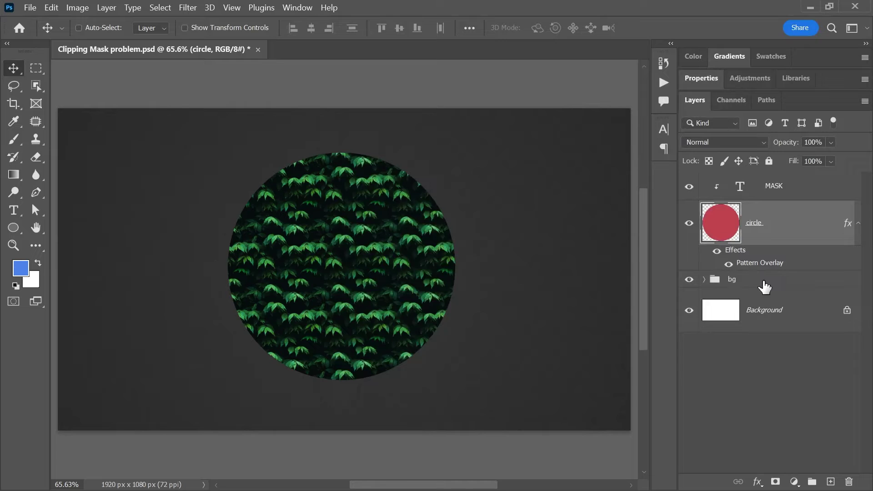
click(831, 55)
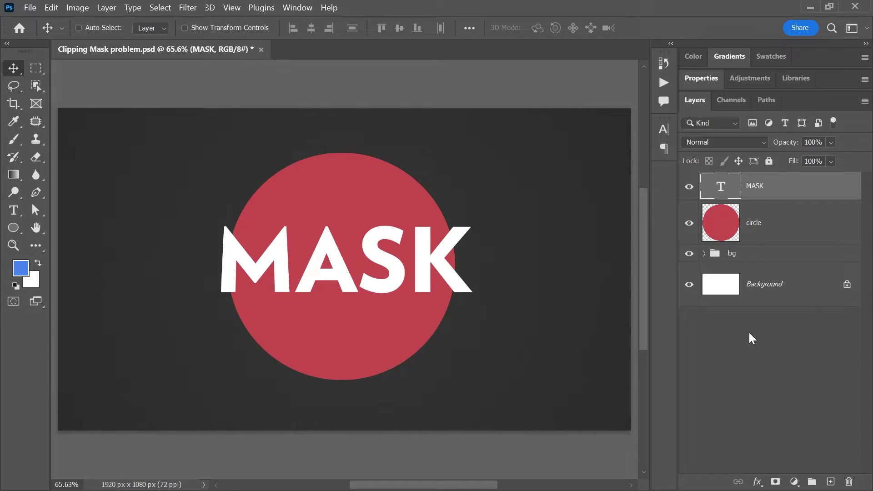
click(818, 230)
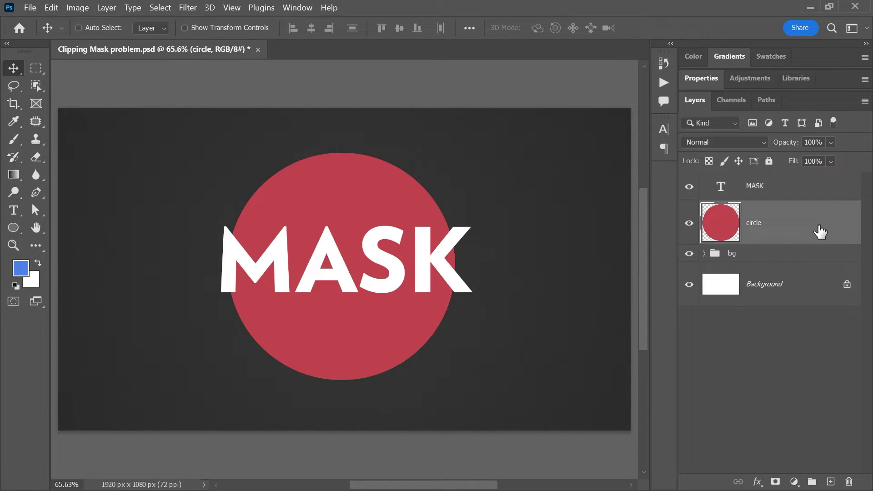
key(ctrl+g)
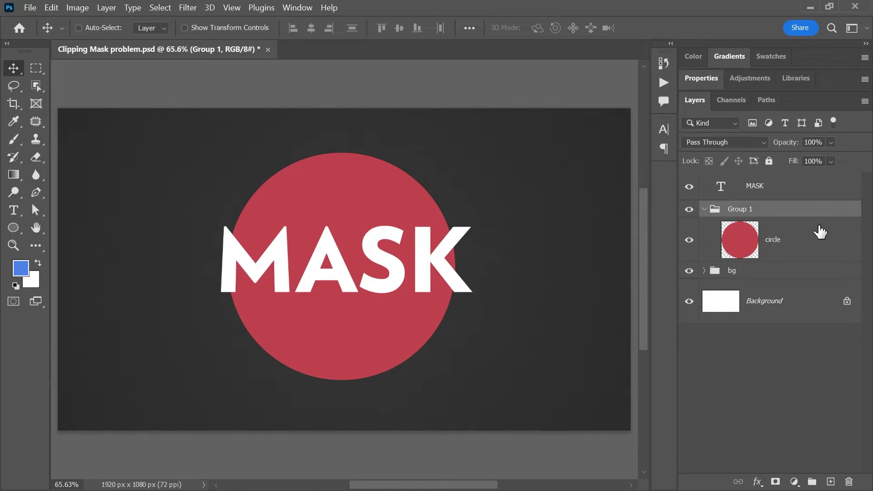
- Clip MASK to Group 1 and give the grouped circle a green leaf Pattern Overlay
click(798, 195)
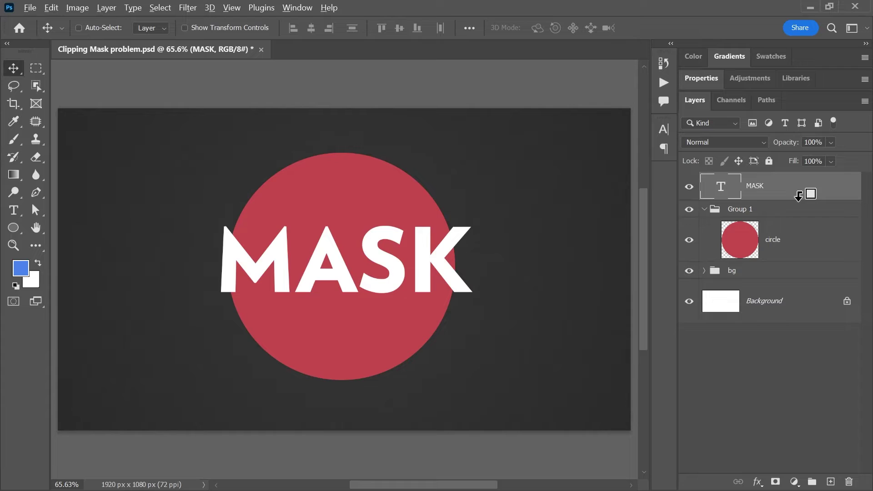
alt+click(798, 198)
click(796, 260)
click(757, 482)
click(791, 448)
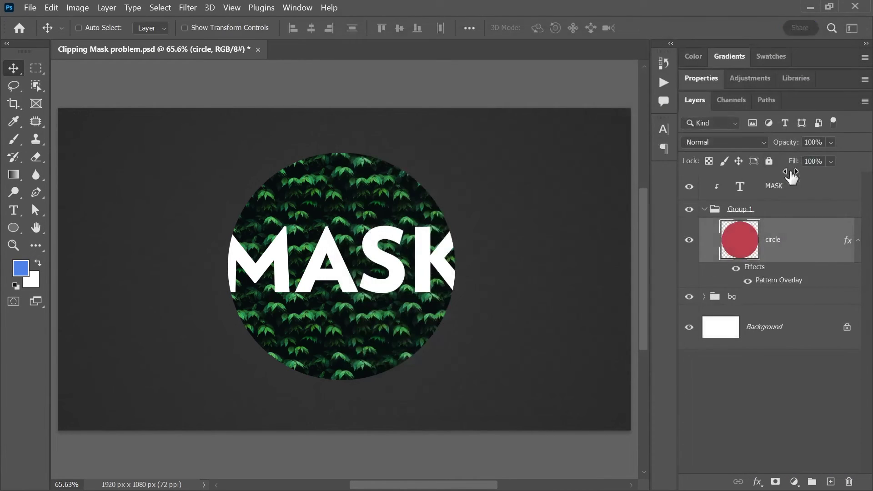
click(810, 55)
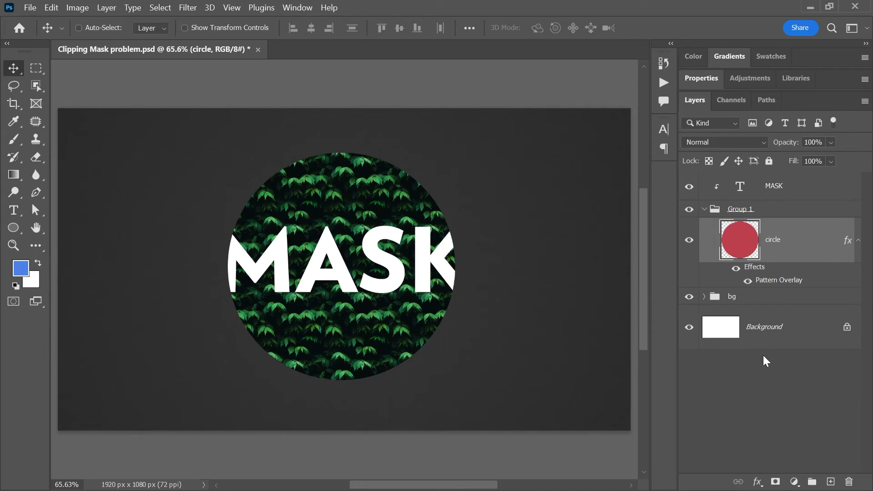